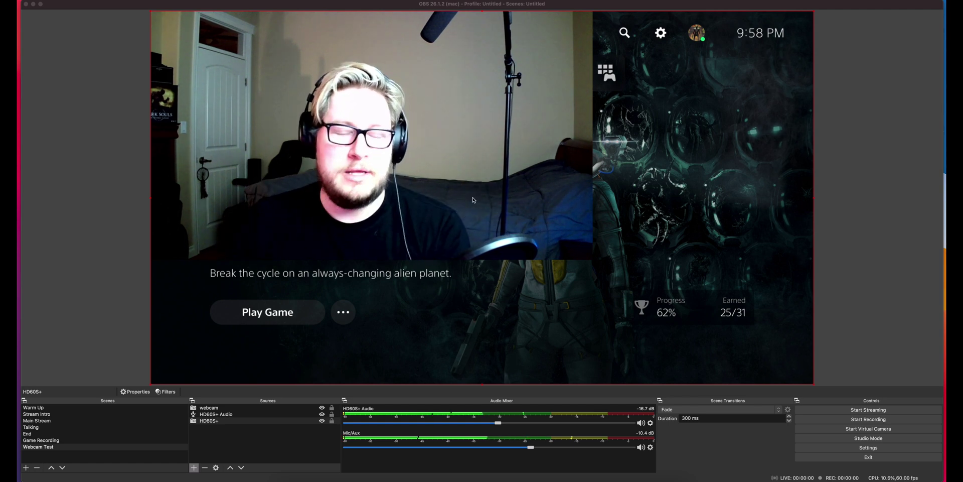
# Select the webcam source in Sources so it is outlined over the PS5 gameplay.
pyautogui.click(218, 407)
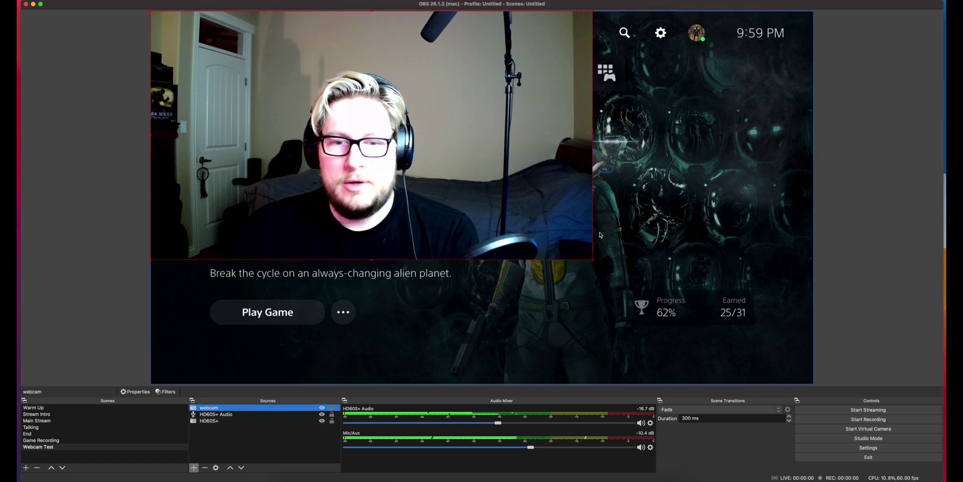
# Shrink the webcam from its corner and snap it into the top-right corner of the gameplay.
pyautogui.moveTo(592, 259); pyautogui.dragTo(312, 98)
pyautogui.moveTo(233, 57); pyautogui.dragTo(721, 89)
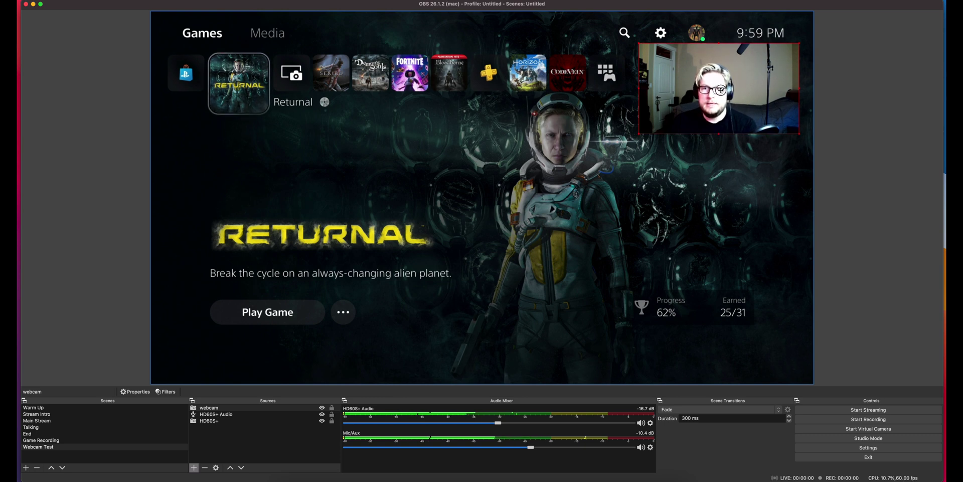
pyautogui.moveTo(721, 90); pyautogui.dragTo(732, 96)
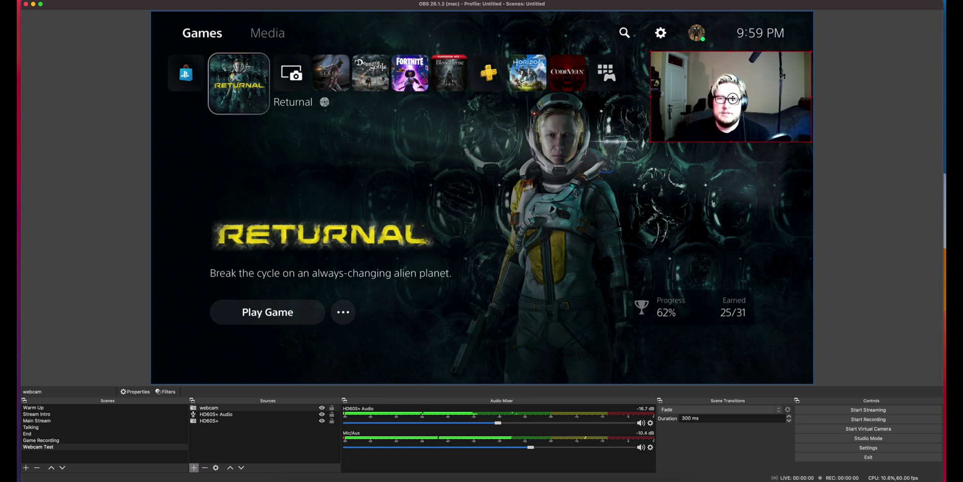
pyautogui.moveTo(733, 98); pyautogui.dragTo(733, 100)
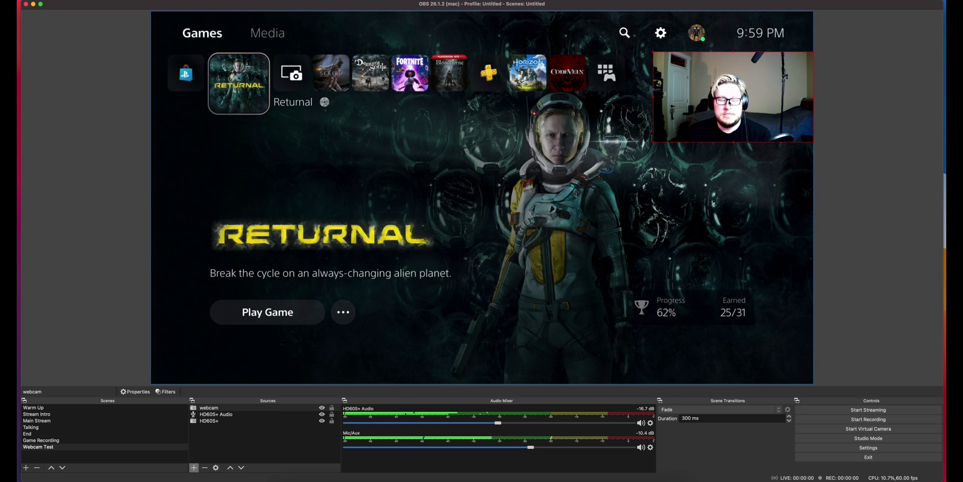
pyautogui.moveTo(729, 101)
pyautogui.mouseDown()
pyautogui.moveTo(423, 161)
pyautogui.moveTo(736, 98)
pyautogui.mouseUp()
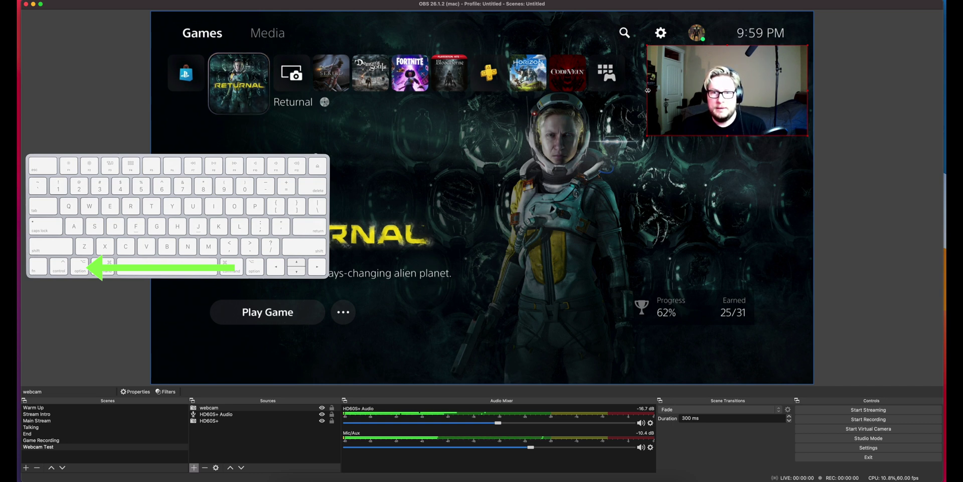
# Crop the webcam's left, right and top edges, then move it back into the top-right corner.
pyautogui.moveTo(647, 90); pyautogui.dragTo(673, 91)
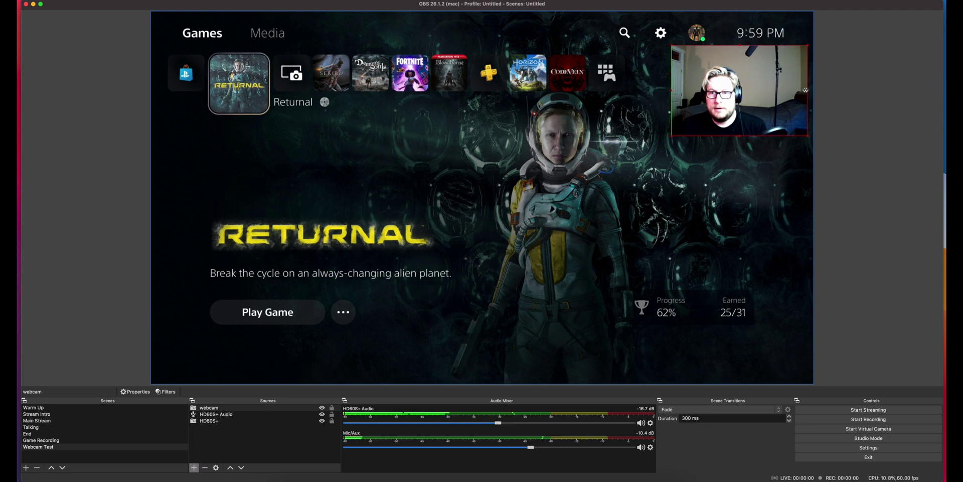
pyautogui.moveTo(805, 91); pyautogui.dragTo(771, 89)
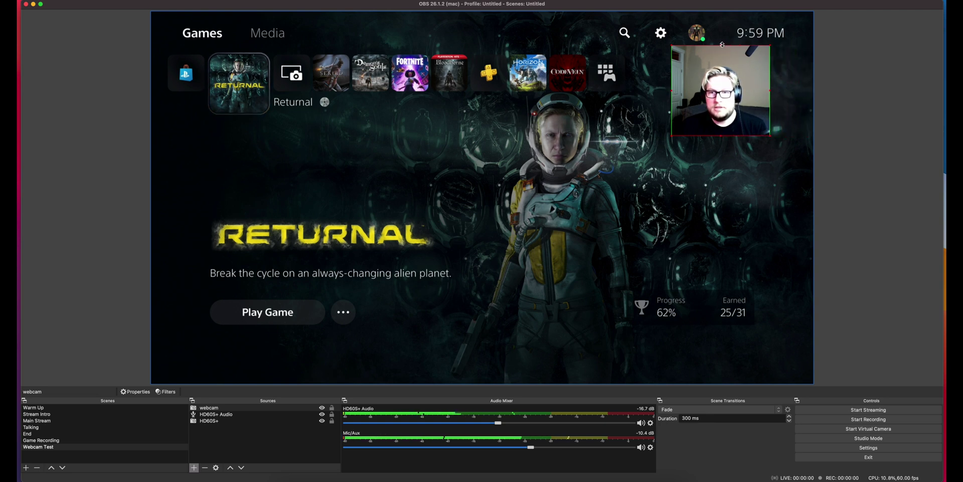
pyautogui.moveTo(722, 44); pyautogui.dragTo(721, 60)
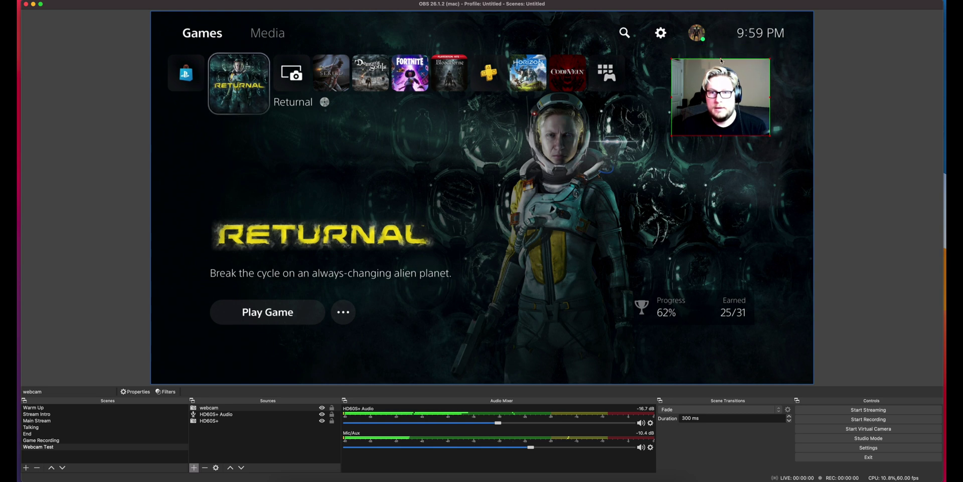
pyautogui.moveTo(725, 94); pyautogui.dragTo(765, 86)
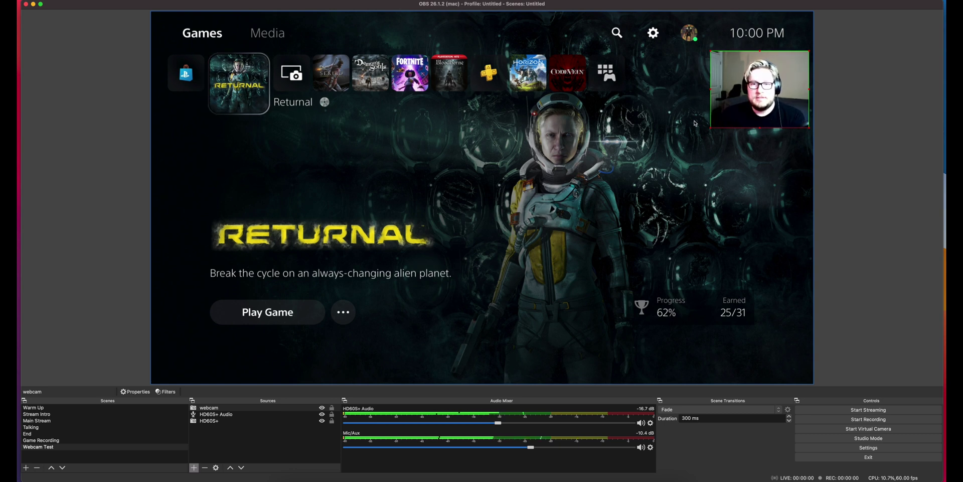
# Enlarge the webcam in the top-right corner and open the webcam source's Filters window.
pyautogui.moveTo(708, 130); pyautogui.dragTo(628, 186)
pyautogui.moveTo(717, 114); pyautogui.dragTo(720, 107)
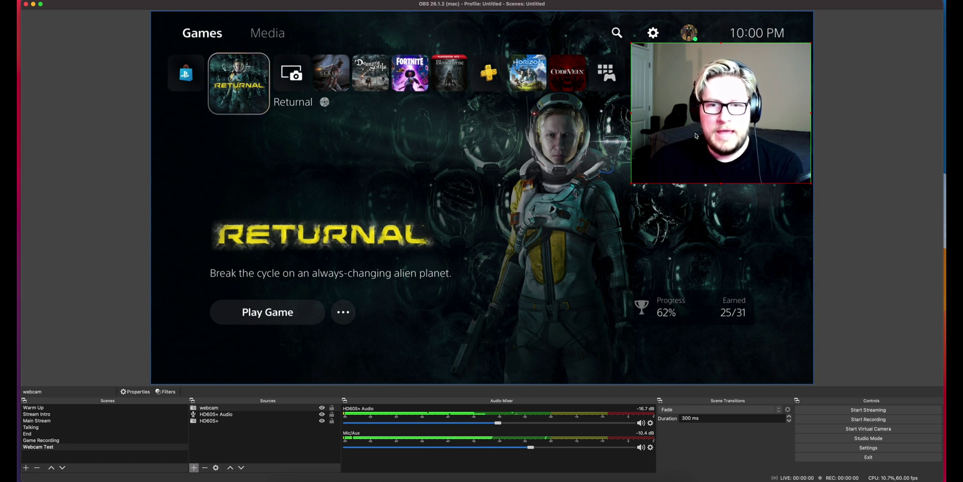
pyautogui.click(209, 408)
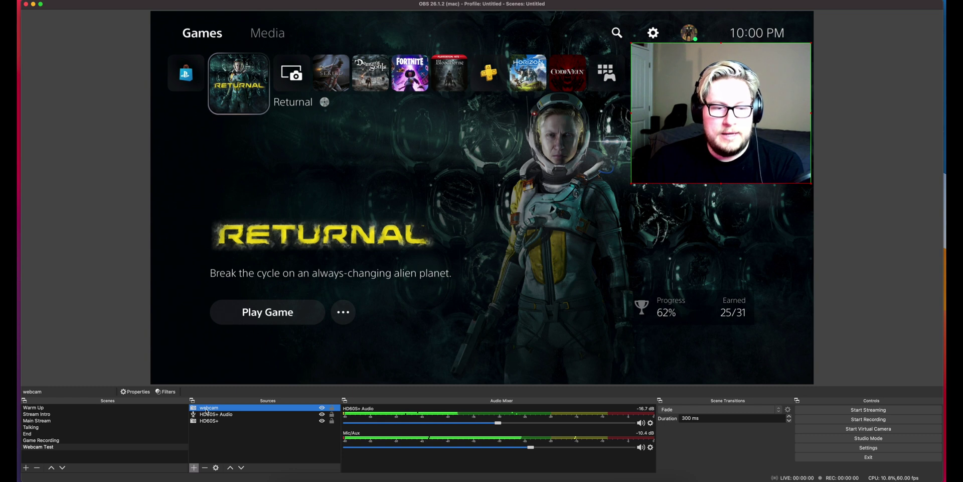
pyautogui.rightClick(207, 409)
pyautogui.click(236, 397)
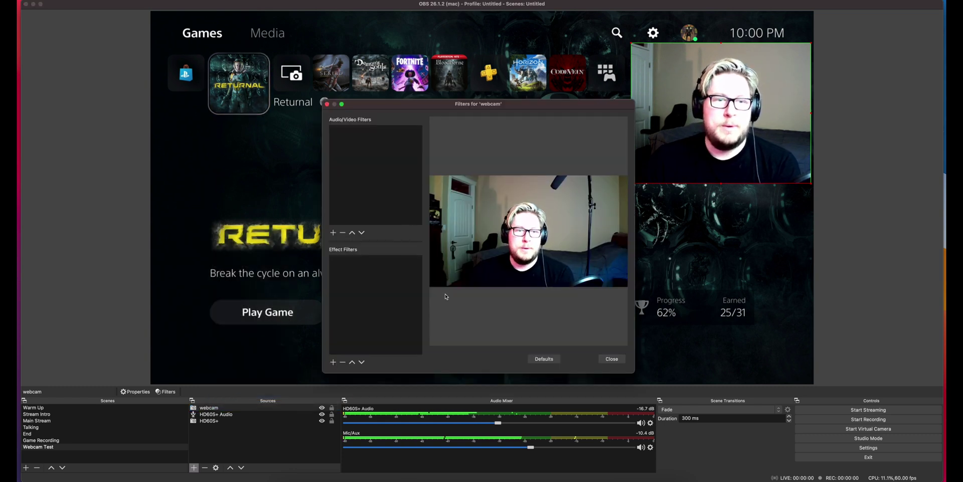
# Add a Color Correction effect filter to the webcam named 'Live Streamer Cam 313'.
pyautogui.click(332, 362)
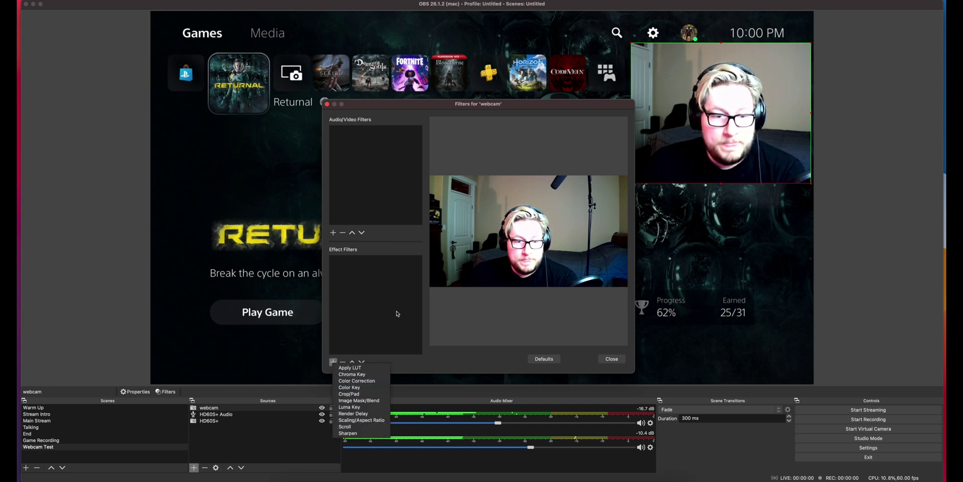
pyautogui.click(370, 381)
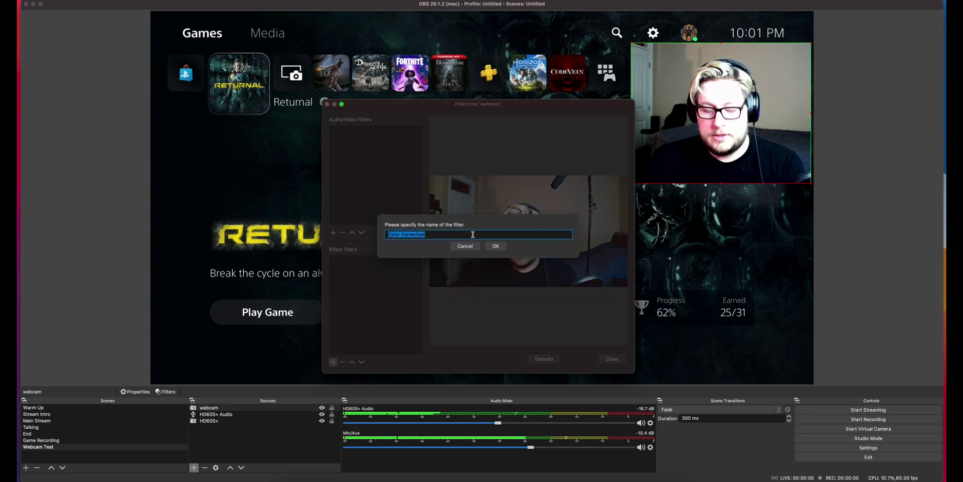
pyautogui.write('Live Streamer C')
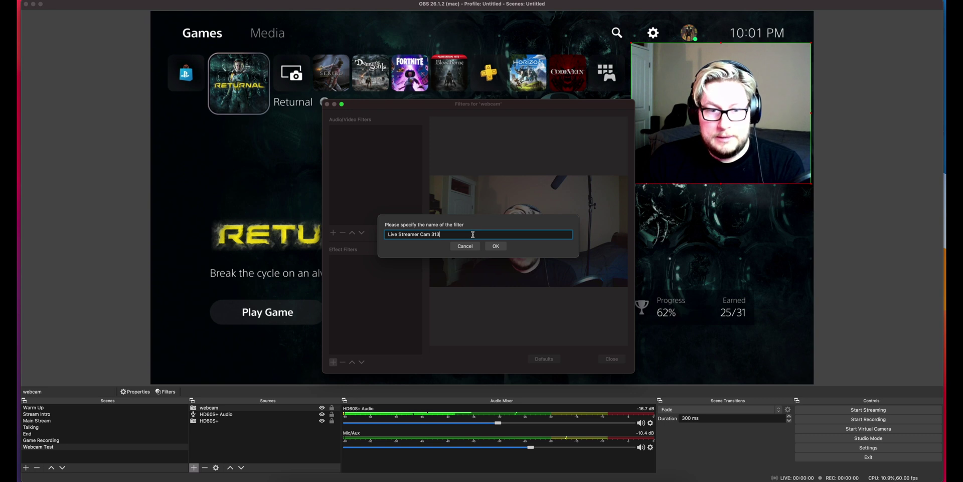
pyautogui.write('am 313')
pyautogui.press('Return')
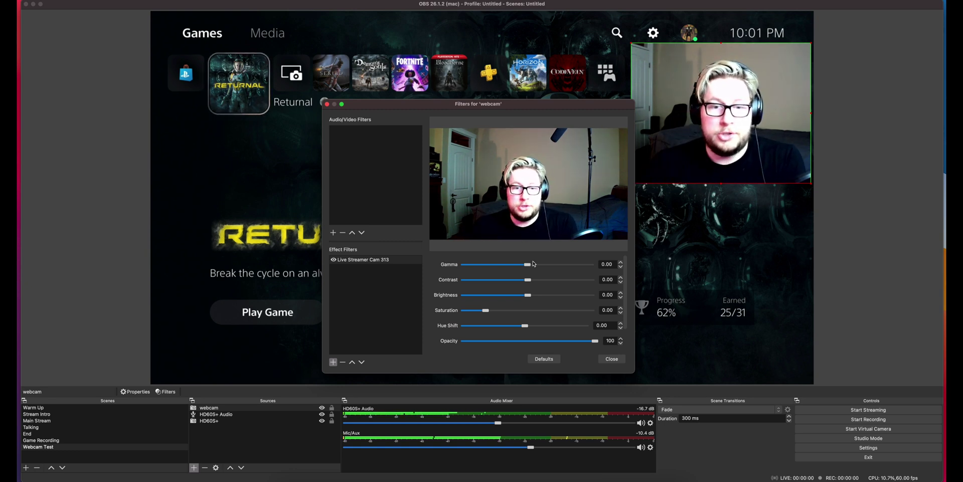
# Darken the webcam: brightness -0.17, saturation -0.03, contrast -0.02, gamma -0.16.
pyautogui.moveTo(528, 295); pyautogui.dragTo(522, 296)
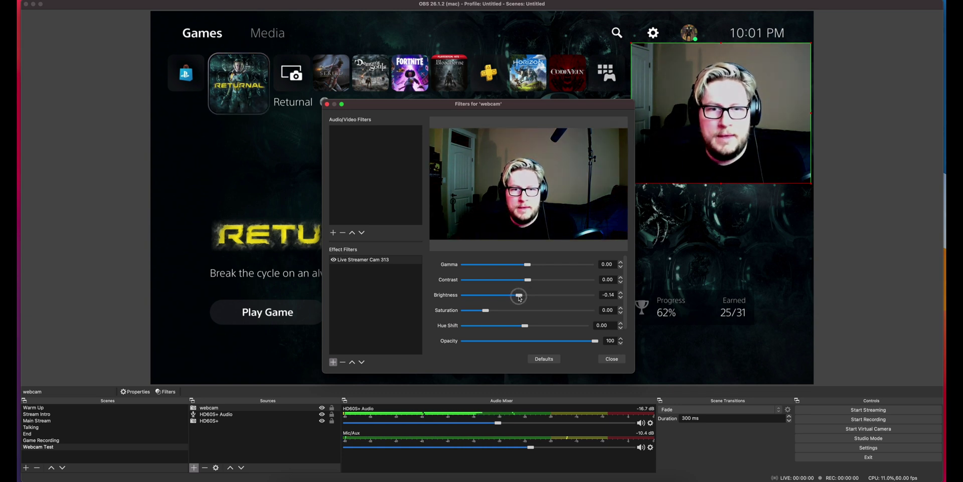
pyautogui.moveTo(520, 298); pyautogui.dragTo(518, 298)
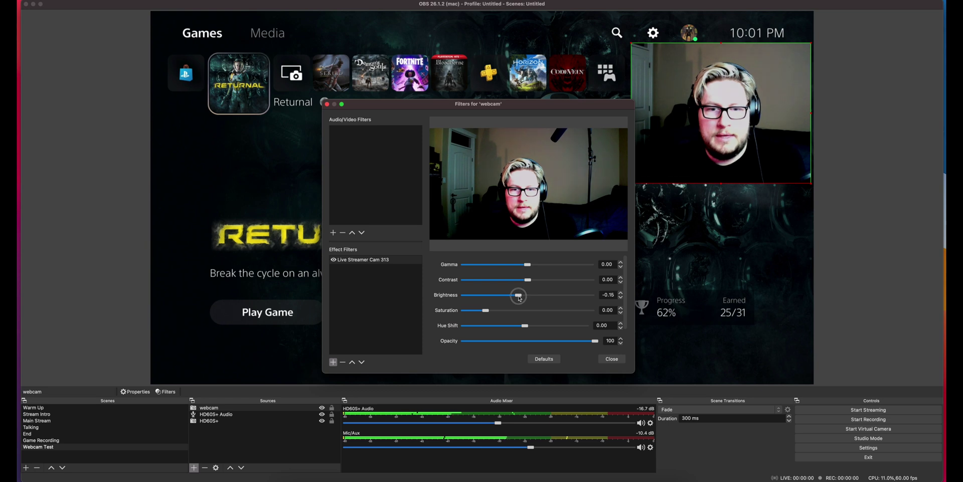
pyautogui.moveTo(486, 311); pyautogui.dragTo(487, 313)
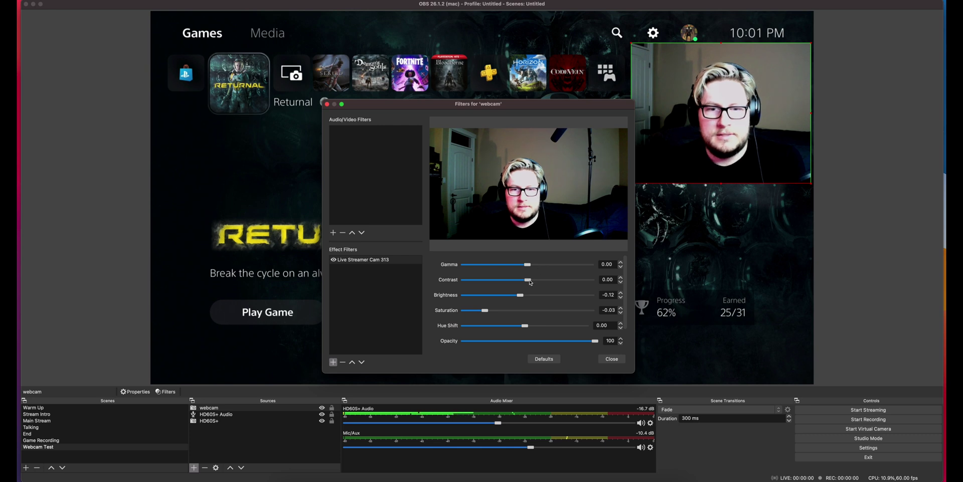
pyautogui.moveTo(528, 279); pyautogui.dragTo(525, 282)
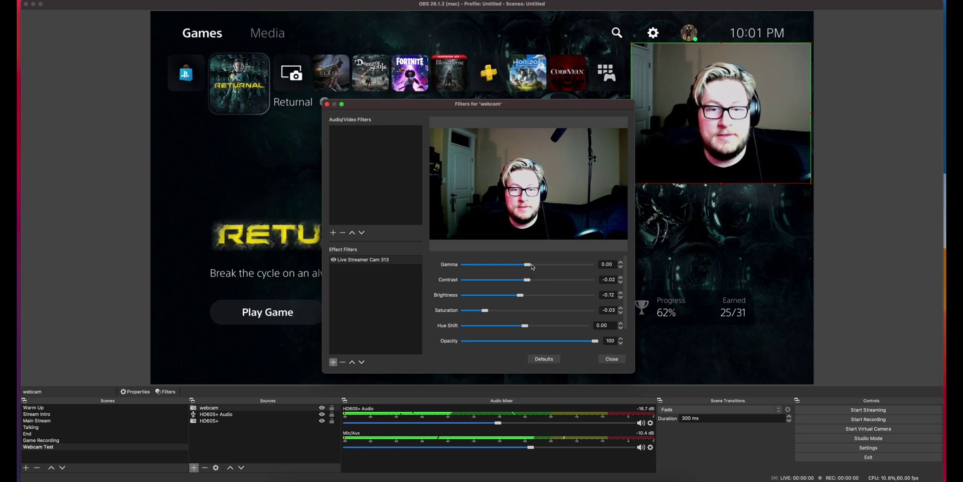
pyautogui.moveTo(529, 266); pyautogui.dragTo(524, 266)
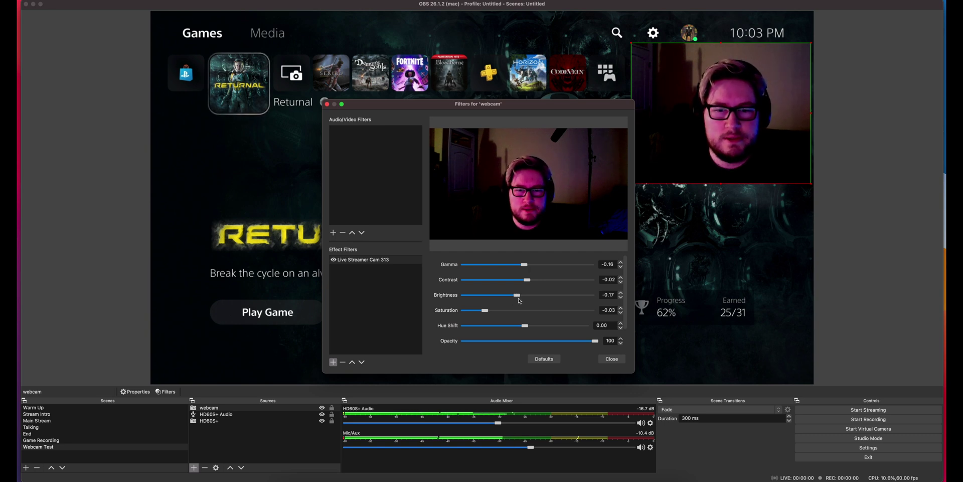
# Raise the webcam's brightness slightly and close the Filters for 'webcam' window.
pyautogui.moveTo(517, 295); pyautogui.dragTo(522, 296)
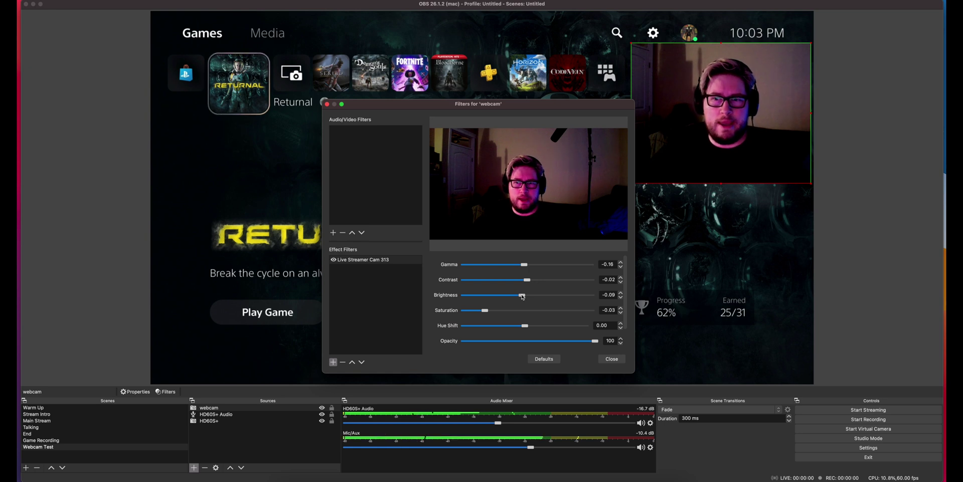
pyautogui.moveTo(523, 296); pyautogui.dragTo(525, 296)
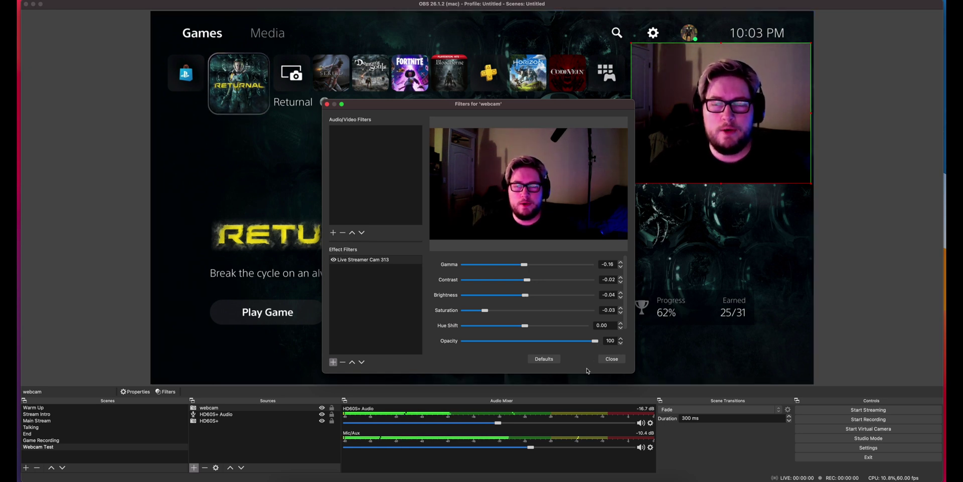
pyautogui.click(611, 358)
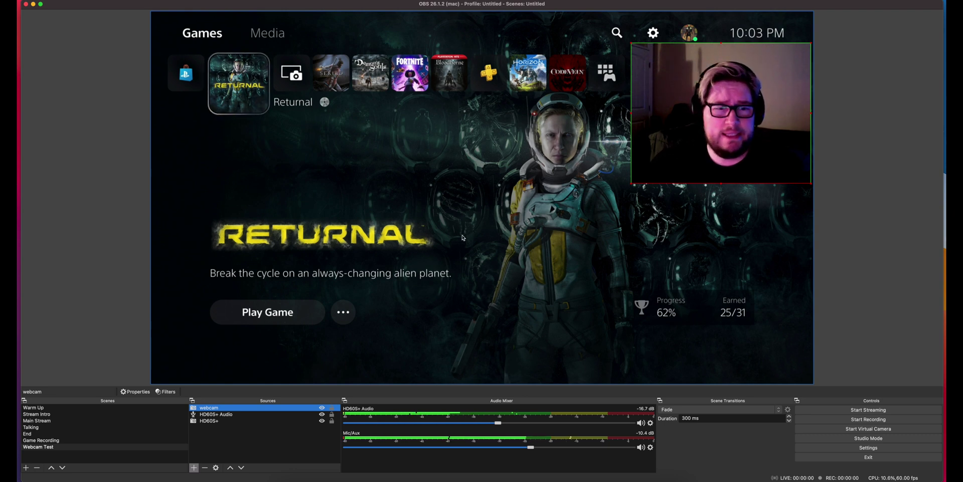
pyautogui.rightClick(209, 409)
# Add an Image Mask/Blend filter named Cirice to the webcam.
pyautogui.click(246, 396)
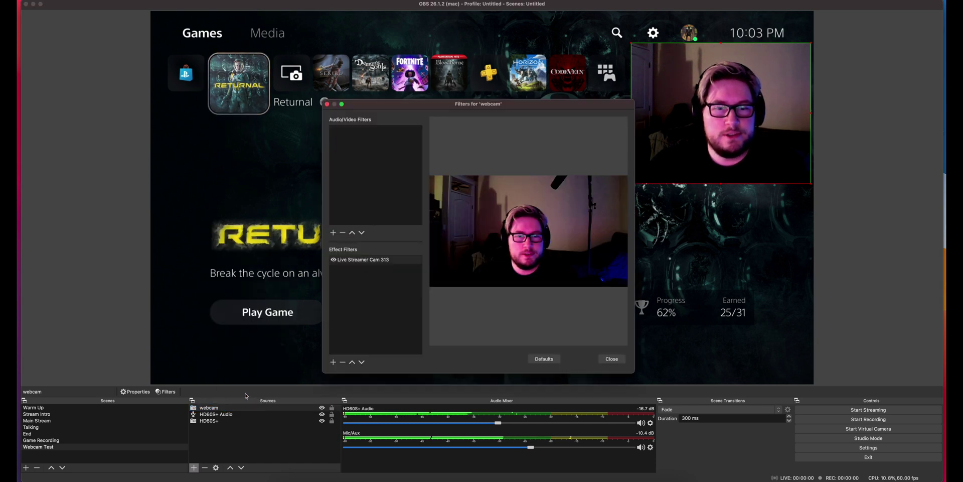
pyautogui.click(333, 361)
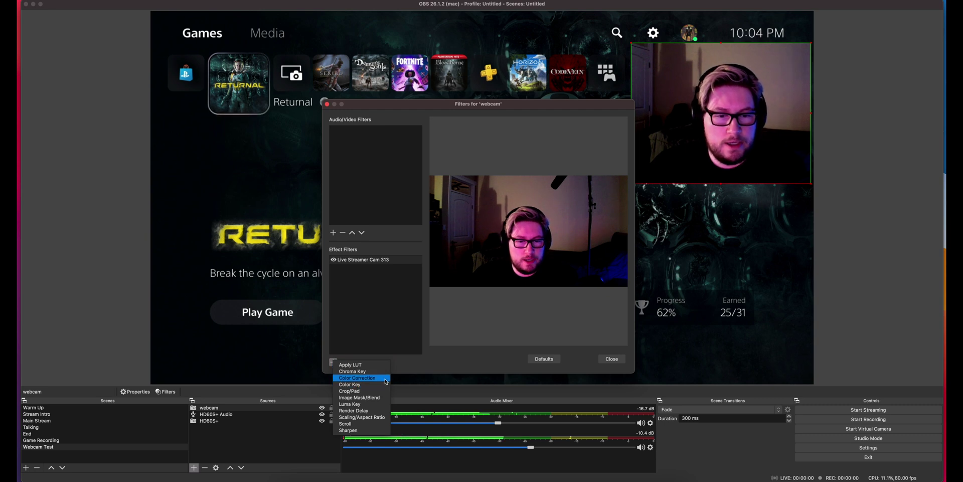
pyautogui.click(384, 397)
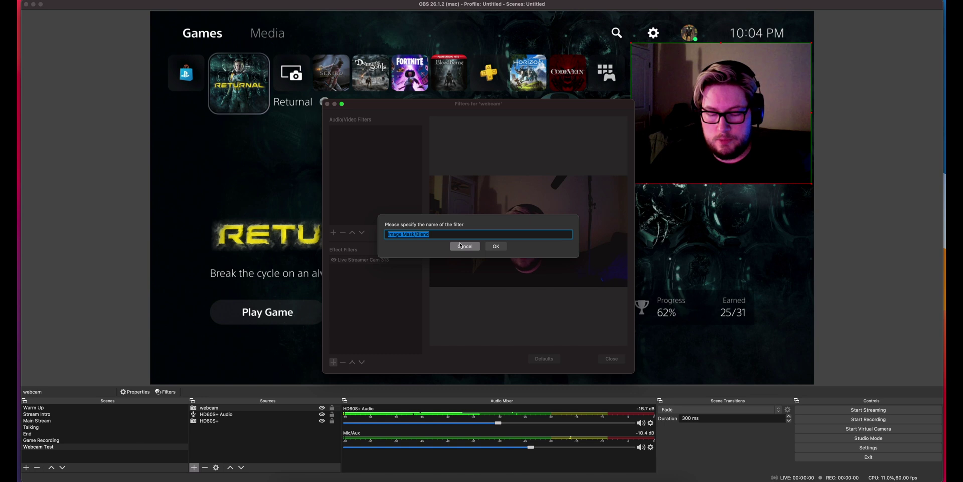
pyautogui.click(496, 246)
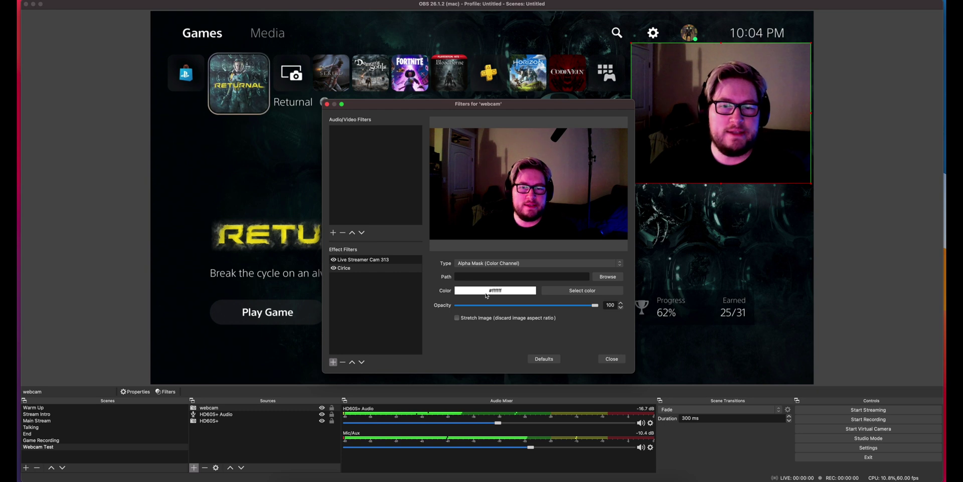
# Set the mask image to CircleMask.png from the Desktop and close the filters window.
pyautogui.click(609, 276)
pyautogui.click(359, 106)
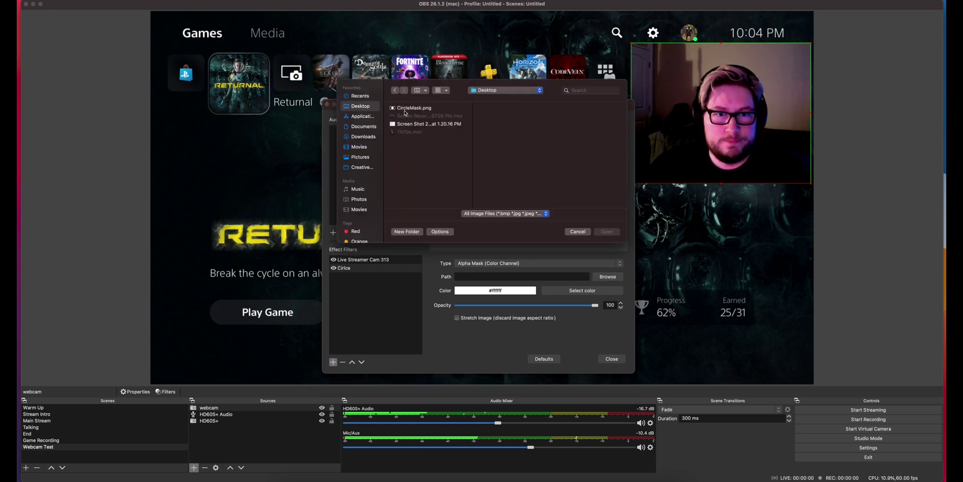
pyautogui.click(421, 108)
pyautogui.click(607, 231)
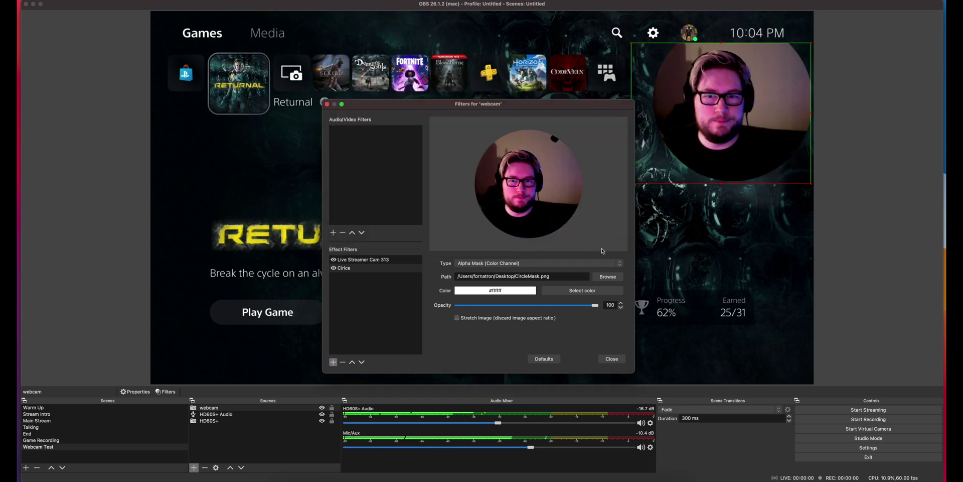
pyautogui.click(612, 359)
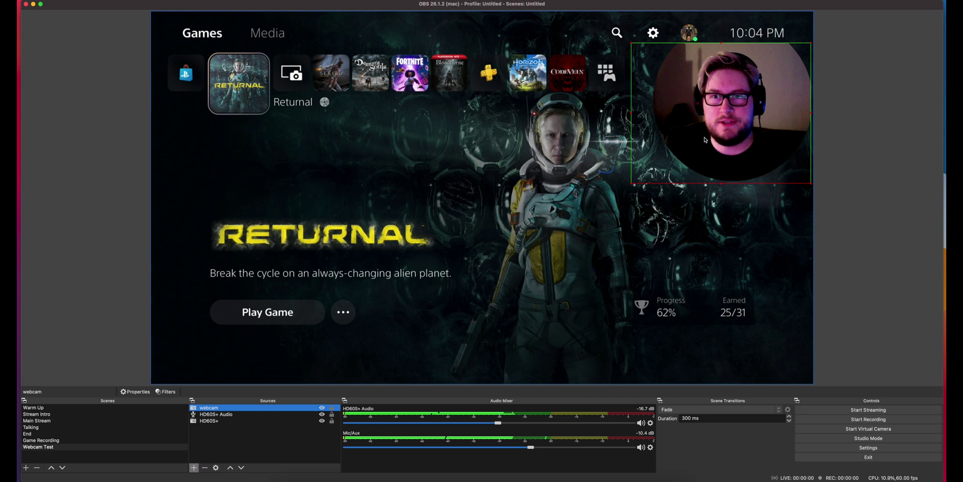
# Move the circular webcam and adjust its box's top, right and left edges.
pyautogui.moveTo(720, 139); pyautogui.dragTo(699, 169)
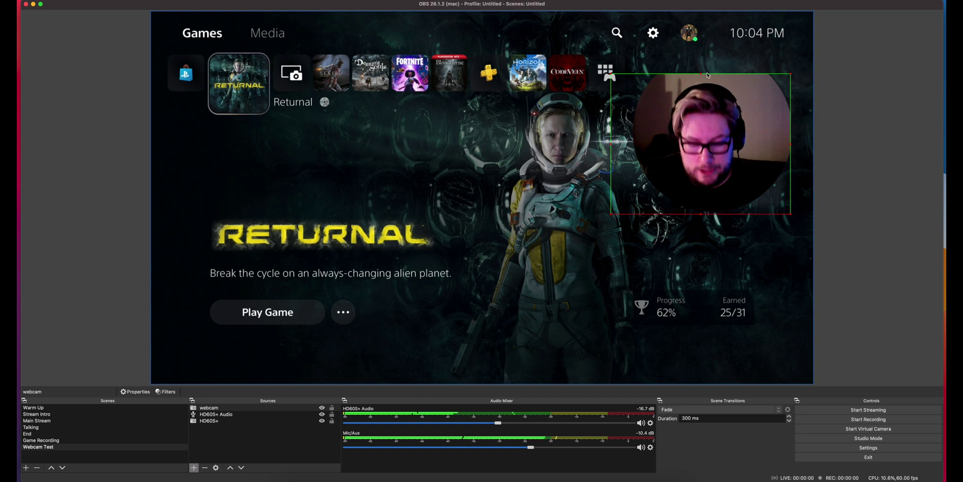
pyautogui.moveTo(702, 74); pyautogui.dragTo(701, 57)
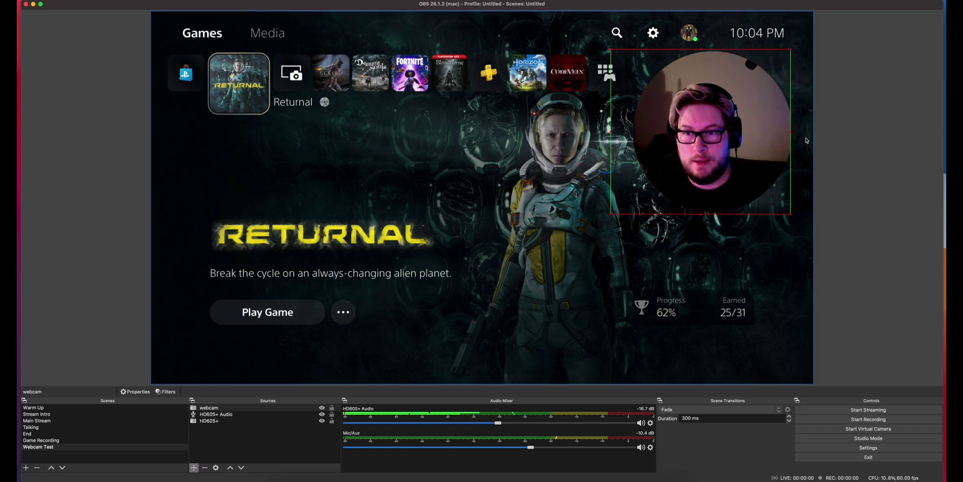
pyautogui.moveTo(791, 131); pyautogui.dragTo(799, 132)
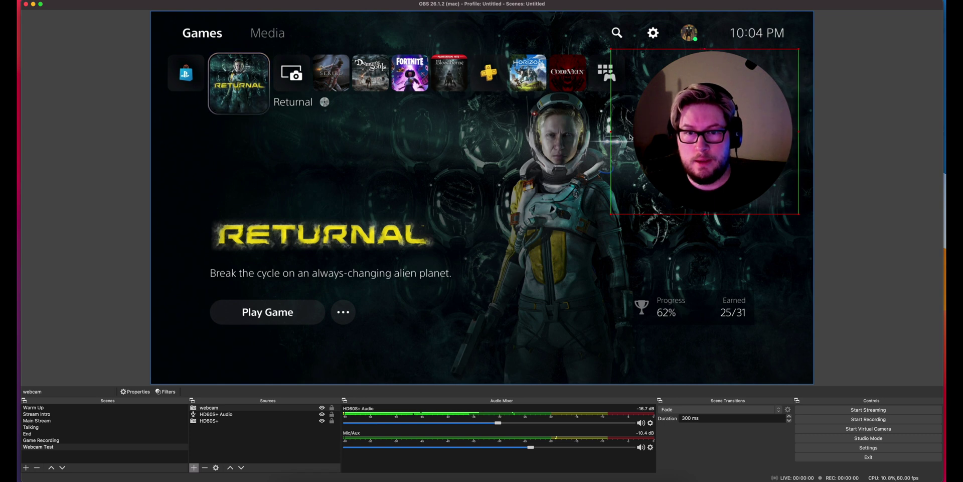
pyautogui.moveTo(611, 132); pyautogui.dragTo(628, 133)
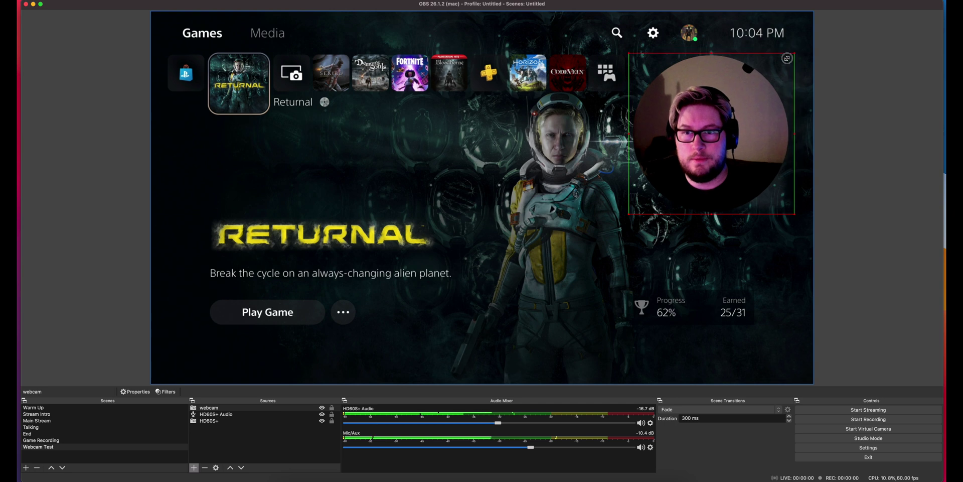
# Shrink the webcam circle and settle it into the top-right corner, then close filters.
pyautogui.moveTo(798, 49); pyautogui.dragTo(759, 88)
pyautogui.moveTo(723, 145); pyautogui.dragTo(773, 96)
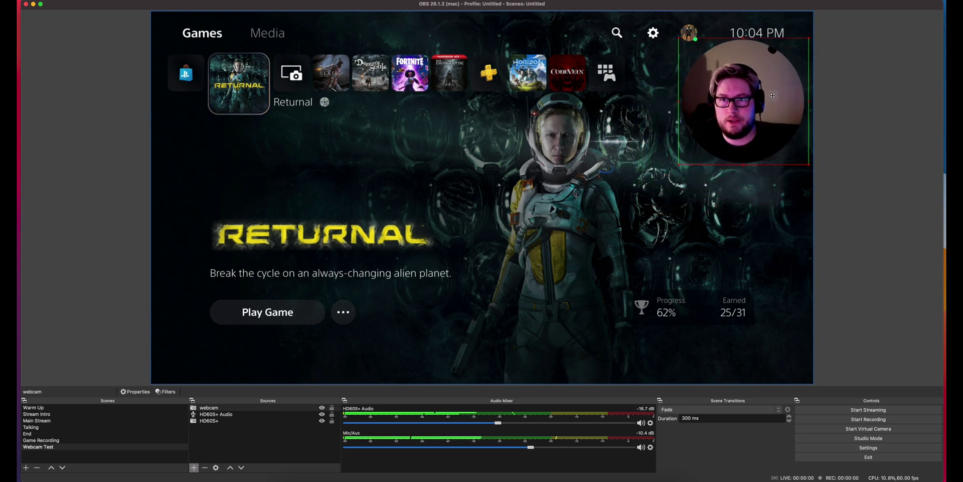
pyautogui.moveTo(809, 36); pyautogui.dragTo(787, 61)
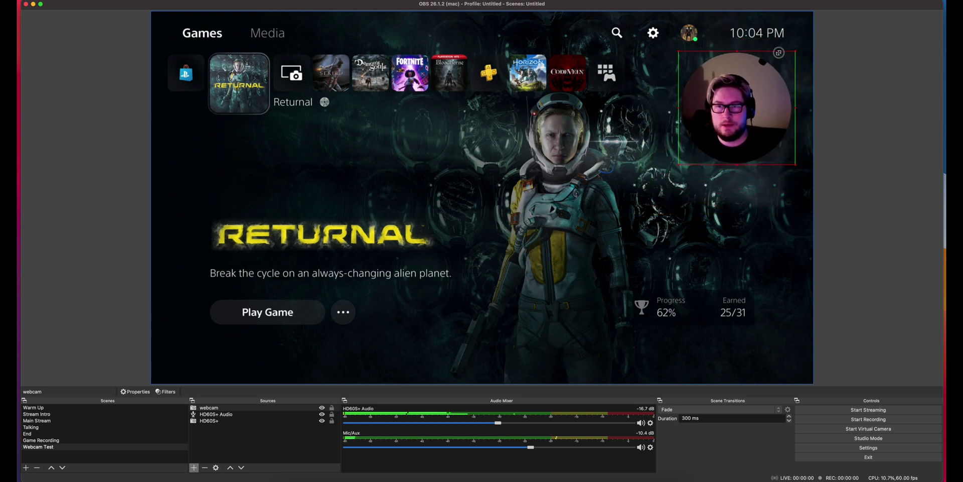
pyautogui.moveTo(754, 99); pyautogui.dragTo(773, 85)
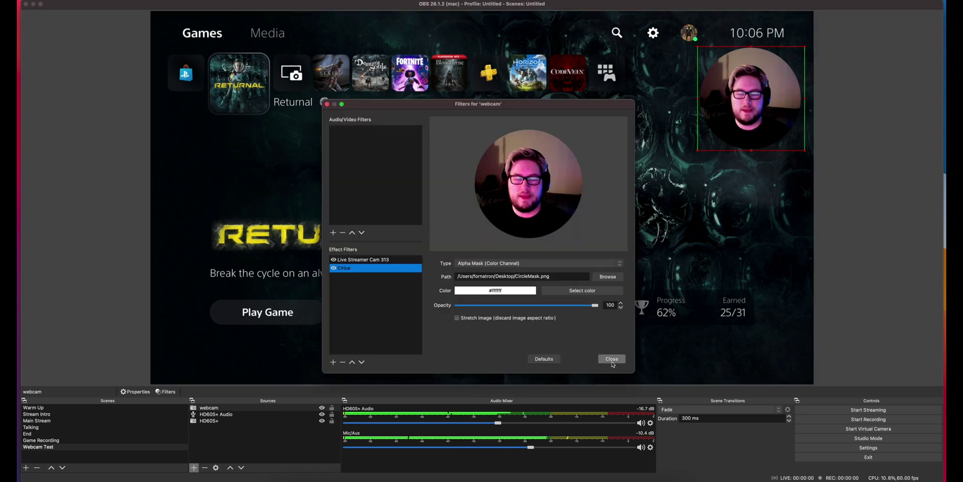
pyautogui.click(611, 361)
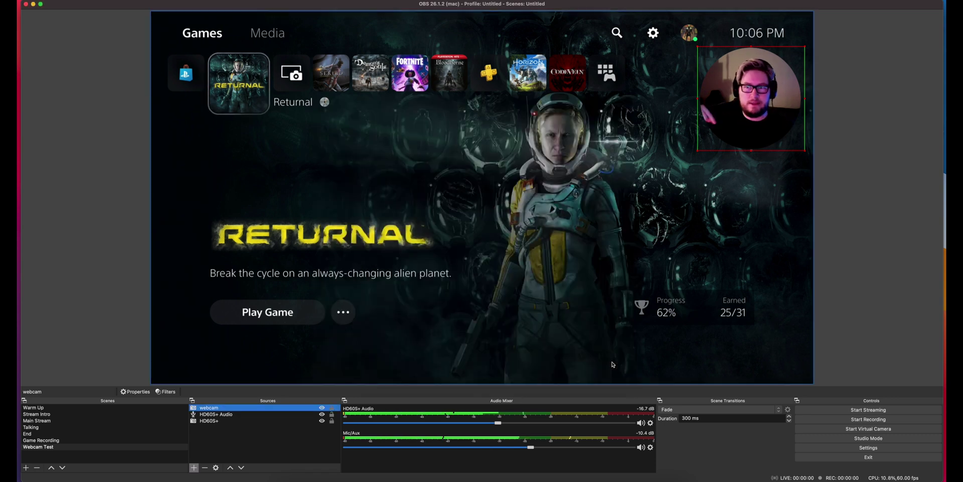
# Select HD60S+, then the webcam, and dismiss the add-source list without adding anything.
pyautogui.click(659, 206)
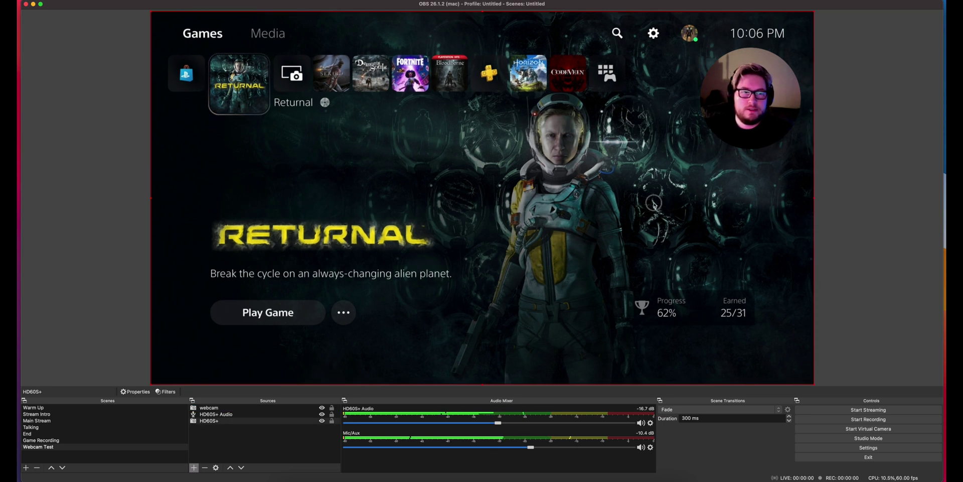
pyautogui.click(760, 117)
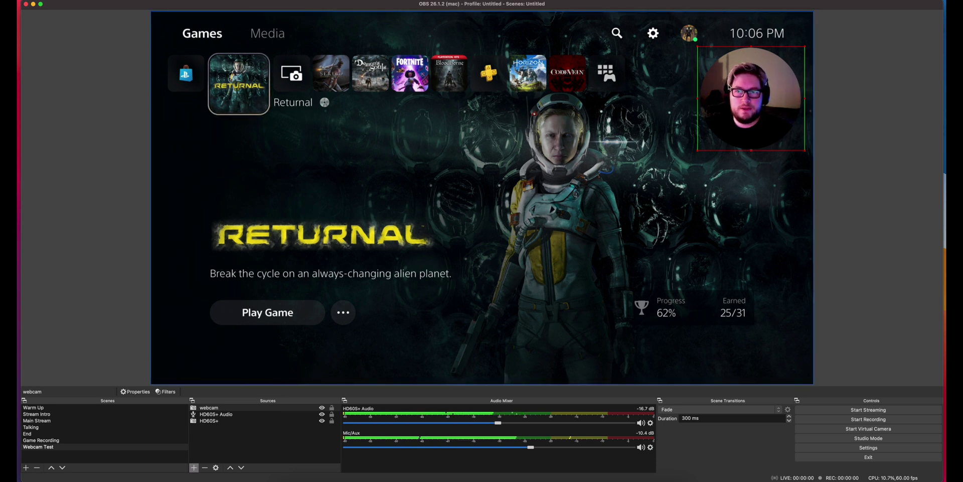
pyautogui.click(194, 467)
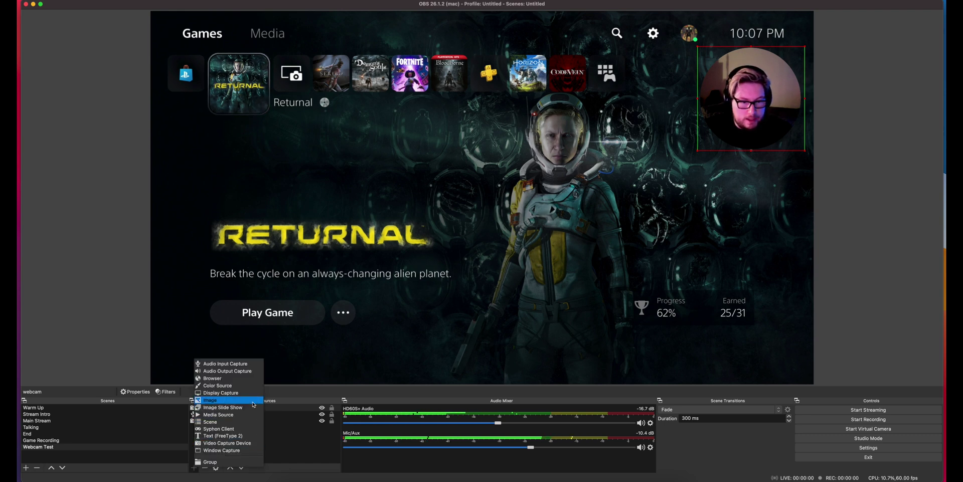
pyautogui.click(288, 443)
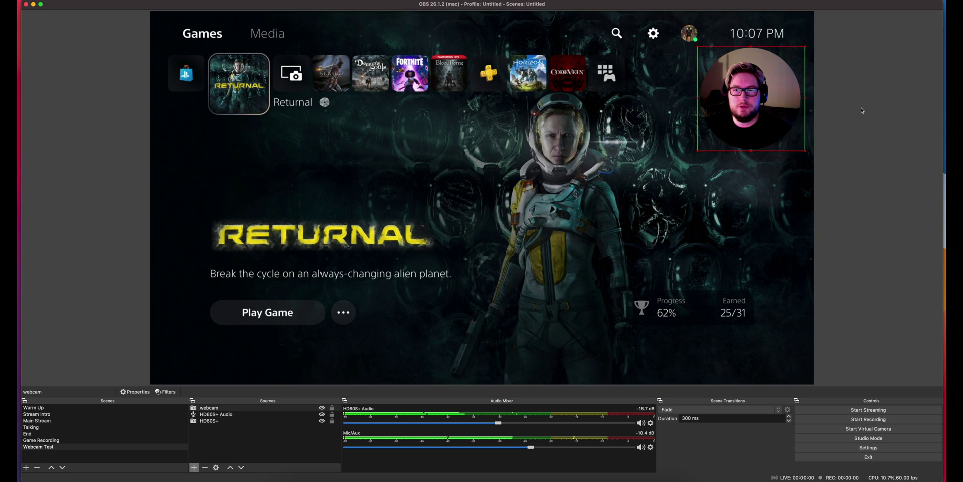
pyautogui.click(757, 144)
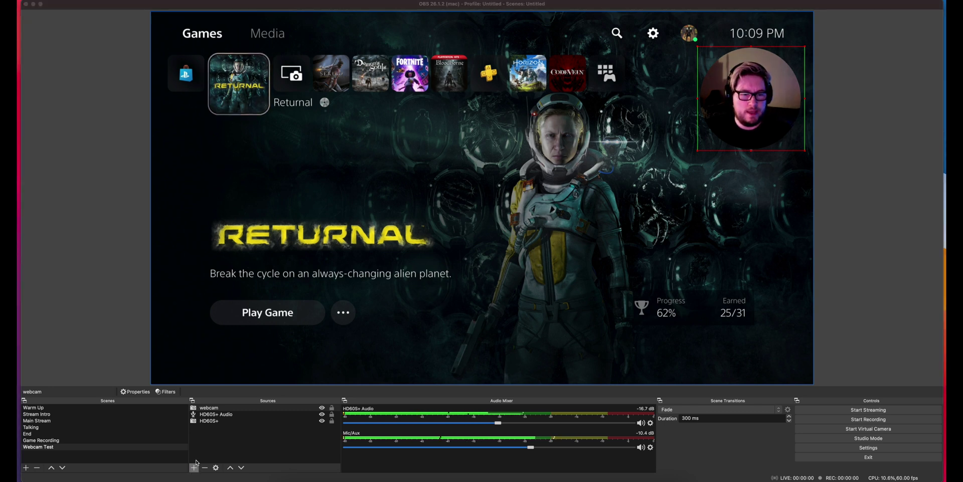
# Create an Image source named 'Shadow' that loads Shadow.png from the Desktop.
pyautogui.click(193, 467)
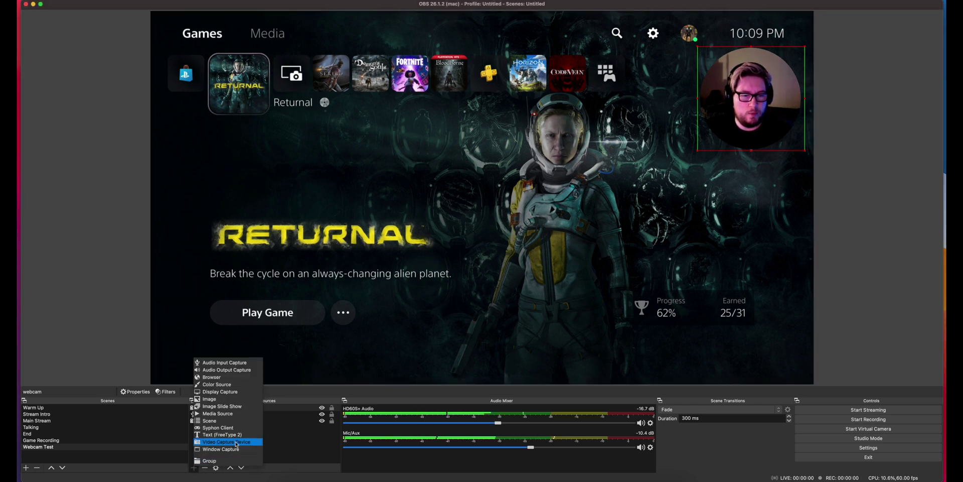
pyautogui.click(210, 399)
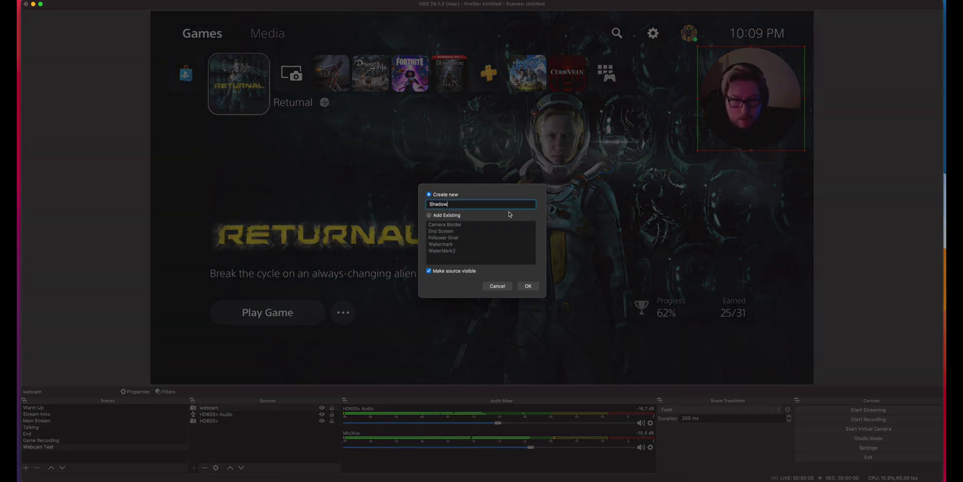
pyautogui.click(528, 286)
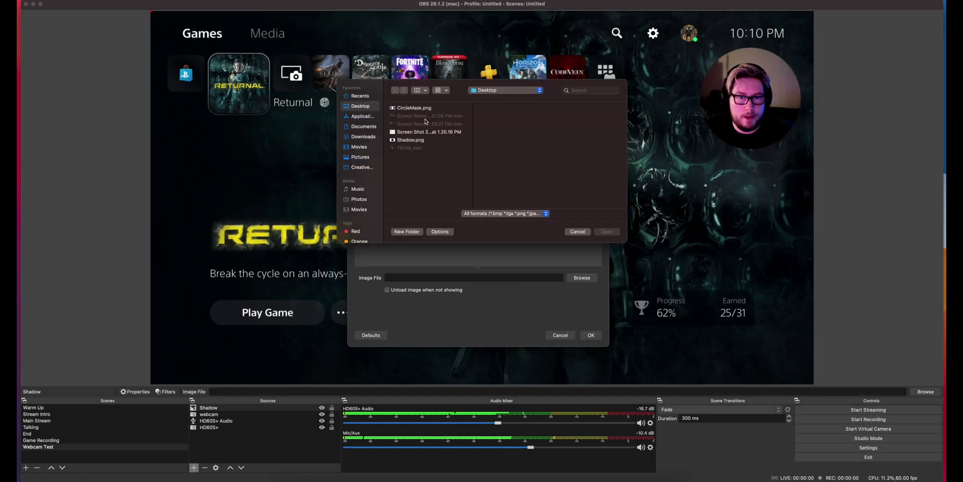
pyautogui.click(415, 108)
pyautogui.click(410, 140)
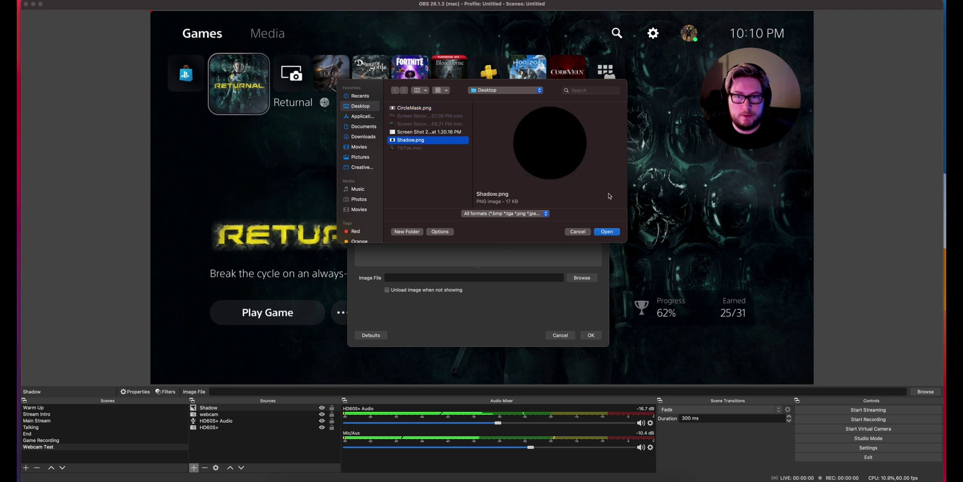
pyautogui.click(608, 232)
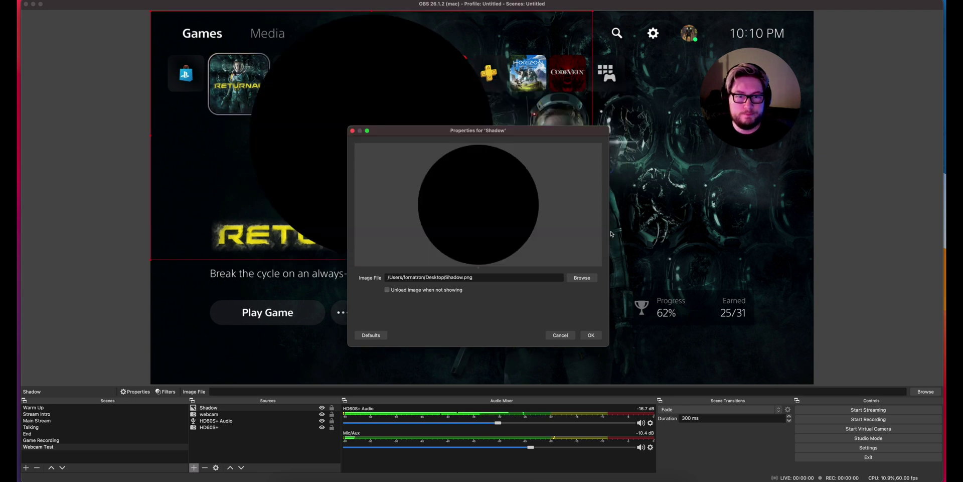
pyautogui.click(592, 336)
pyautogui.click(211, 409)
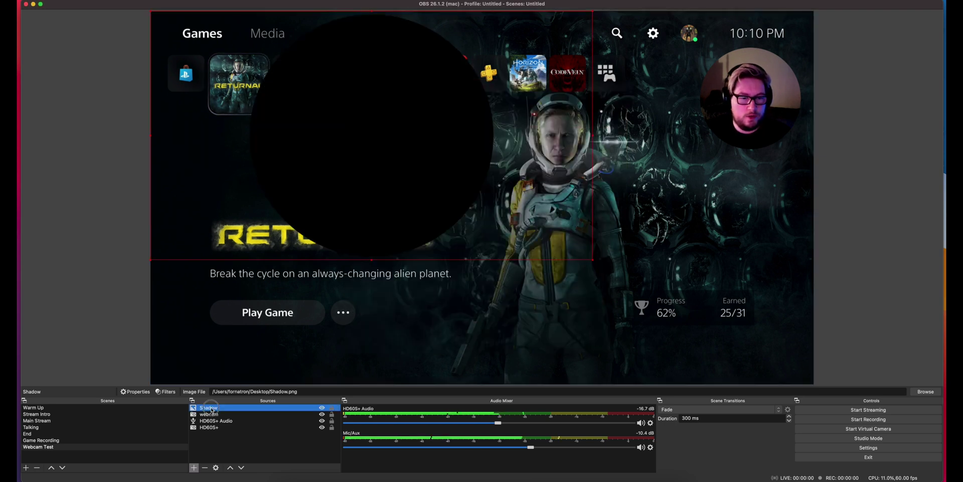
# Put Shadow just below the webcam in Sources and shrink the black circle to roughly webcam size.
pyautogui.moveTo(211, 410); pyautogui.dragTo(207, 417)
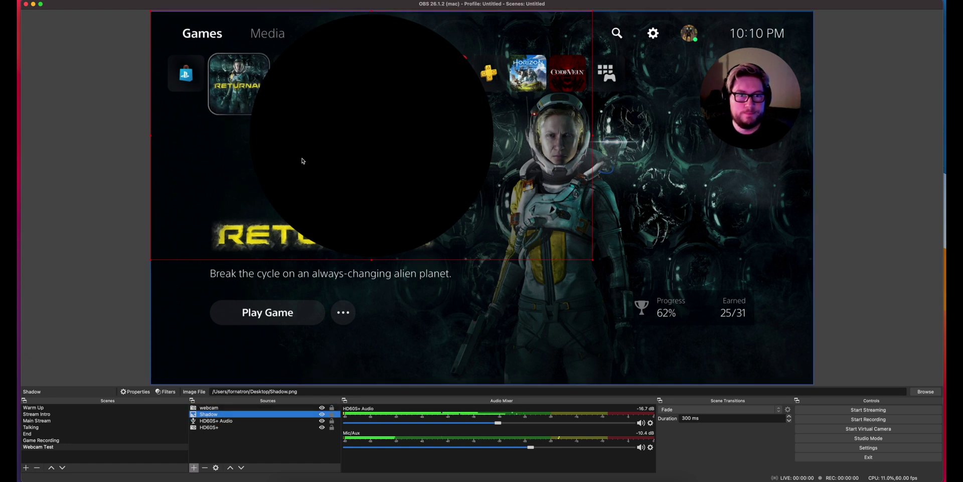
pyautogui.moveTo(302, 161); pyautogui.dragTo(622, 157)
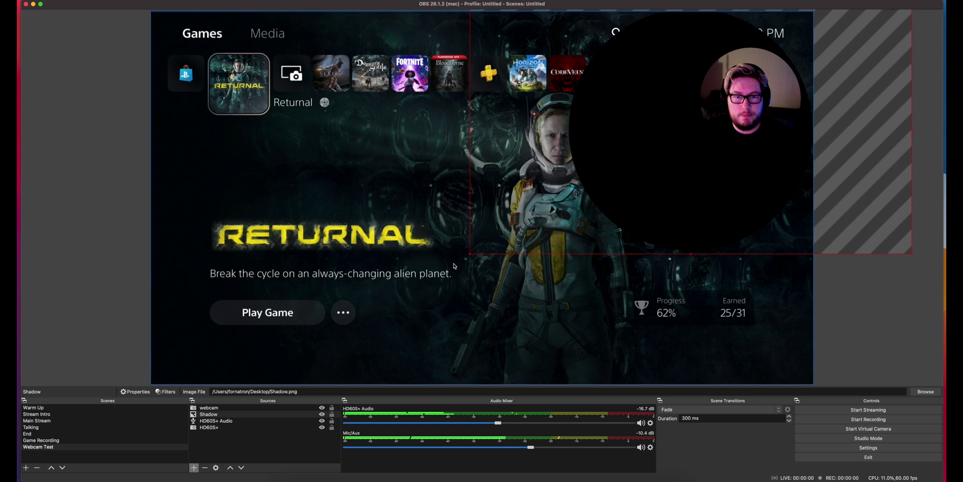
pyautogui.moveTo(470, 253); pyautogui.dragTo(624, 171)
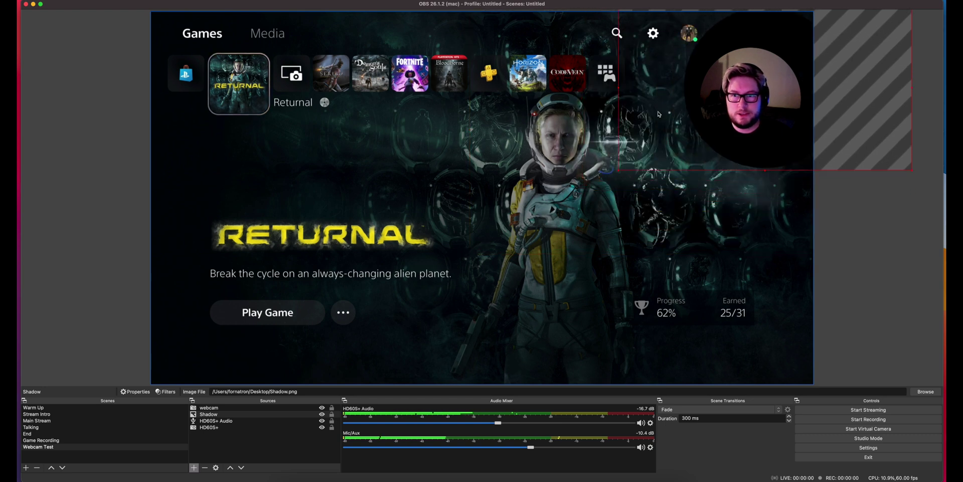
pyautogui.moveTo(687, 104); pyautogui.dragTo(494, 213)
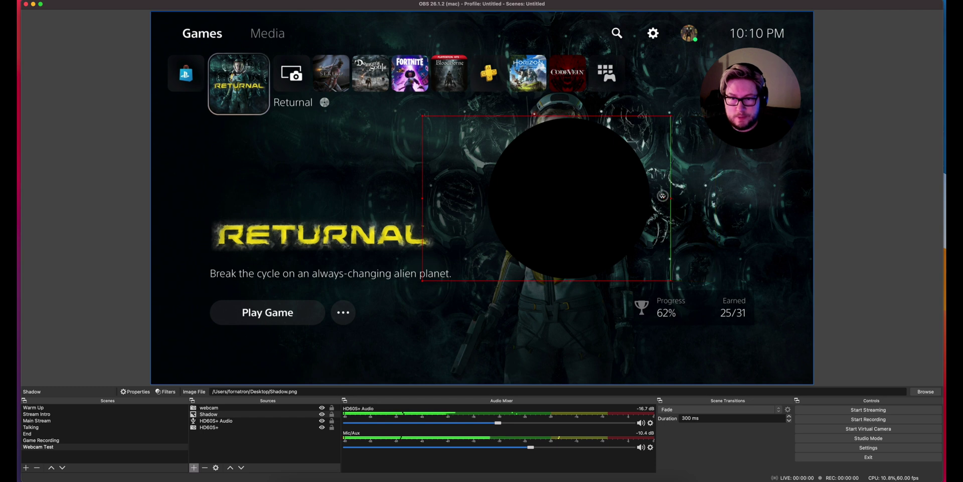
# Alt-crop the Shadow image's right and left edges so it sits behind the webcam circle.
pyautogui.moveTo(662, 196); pyautogui.dragTo(656, 196)
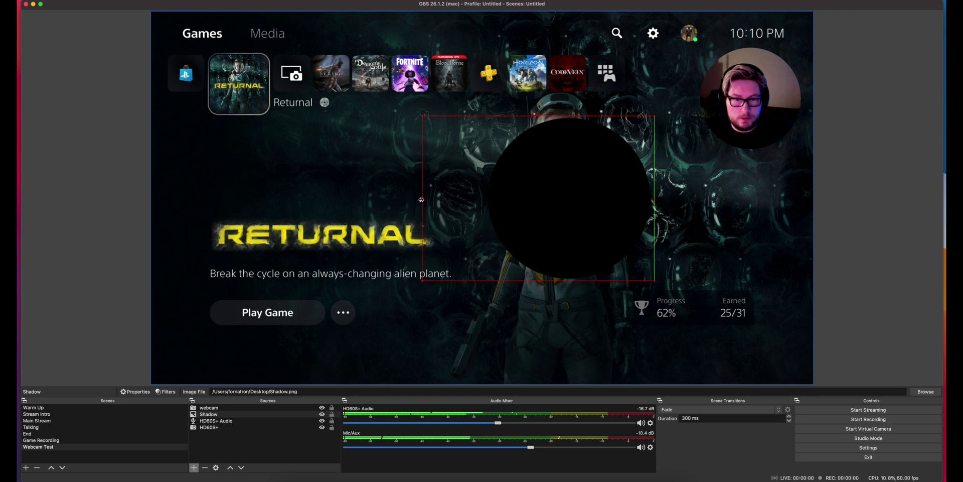
pyautogui.moveTo(422, 199); pyautogui.dragTo(484, 206)
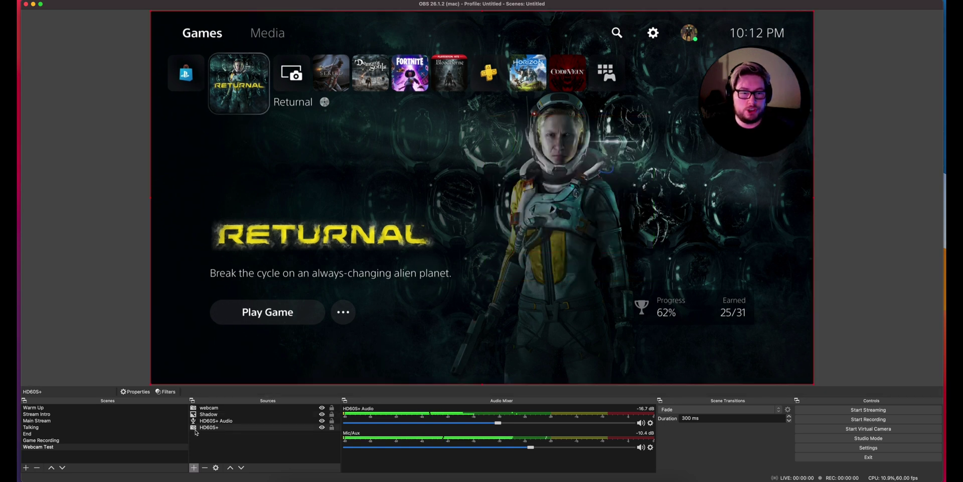
pyautogui.click(208, 414)
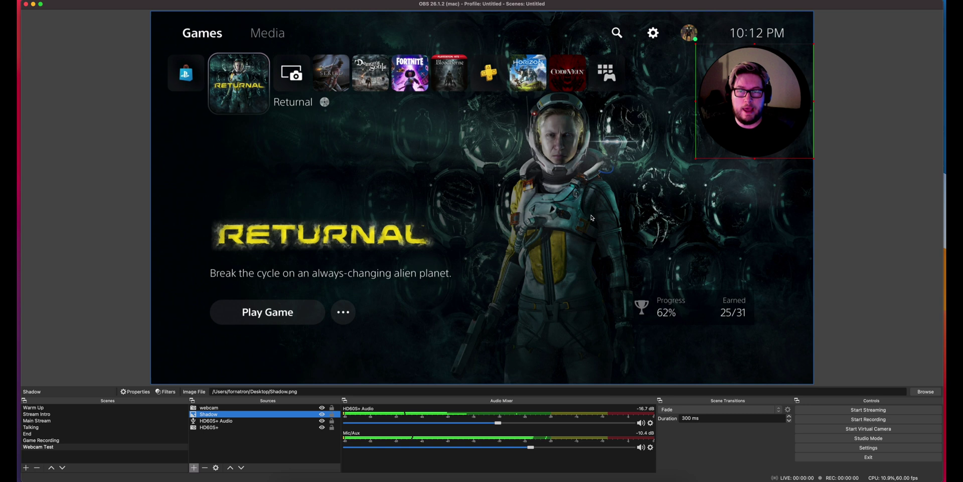
# Open the Shadow source's filters and add a Color Correction filter.
pyautogui.rightClick(209, 415)
pyautogui.click(205, 415)
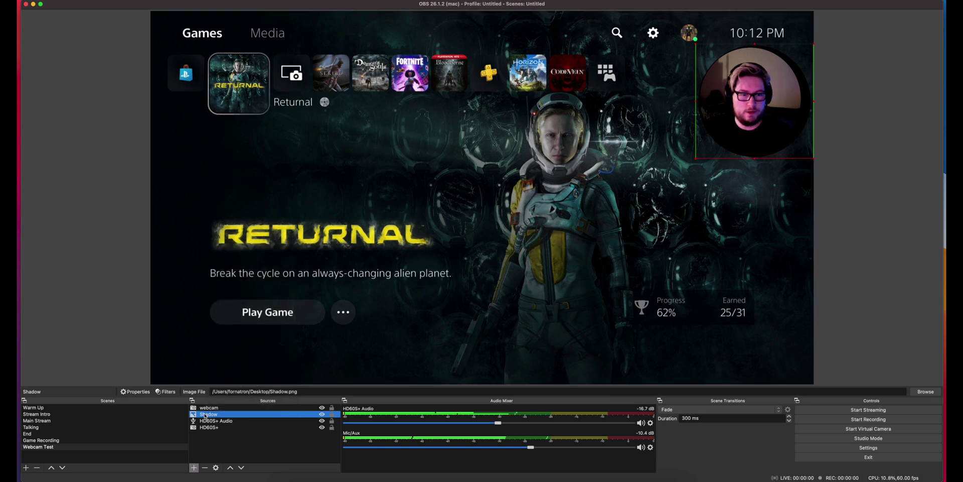
pyautogui.rightClick(206, 415)
pyautogui.click(220, 401)
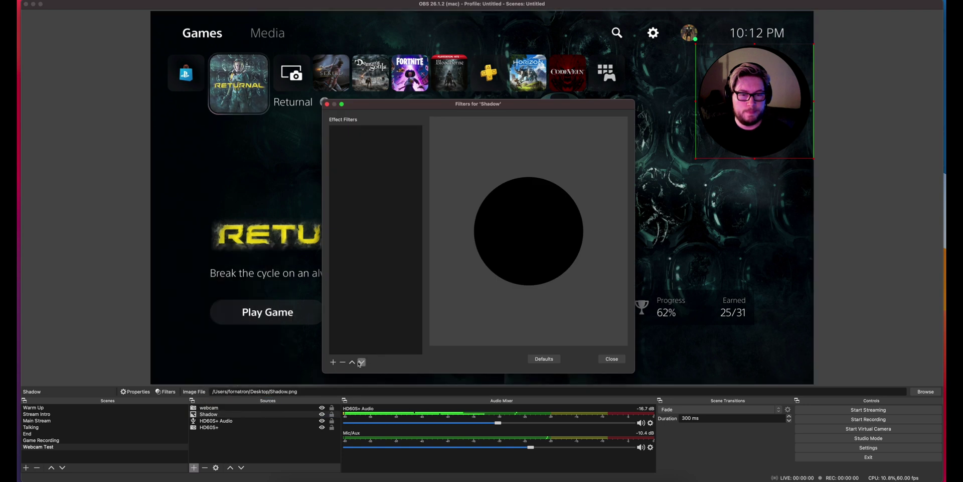
pyautogui.click(332, 362)
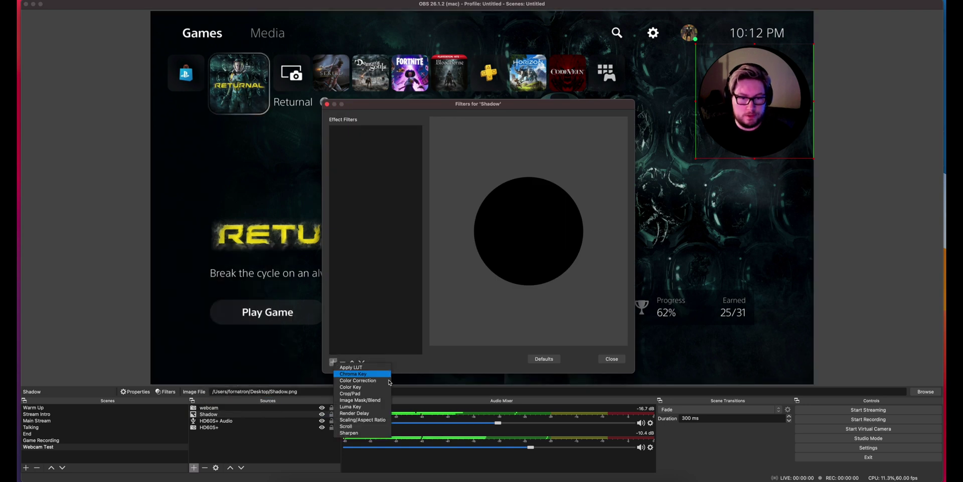
pyautogui.click(388, 380)
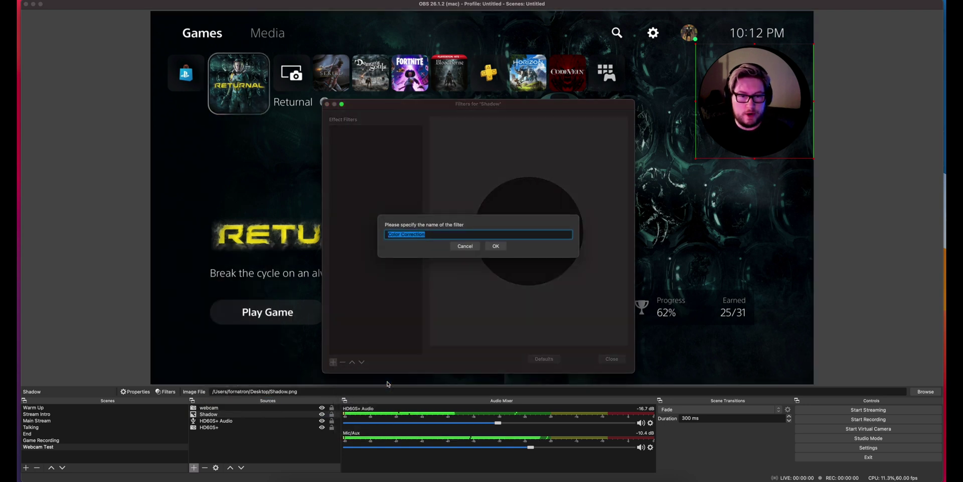
# Name the filter 'Alpha' and lower its opacity to 43.
pyautogui.write('Alpha')
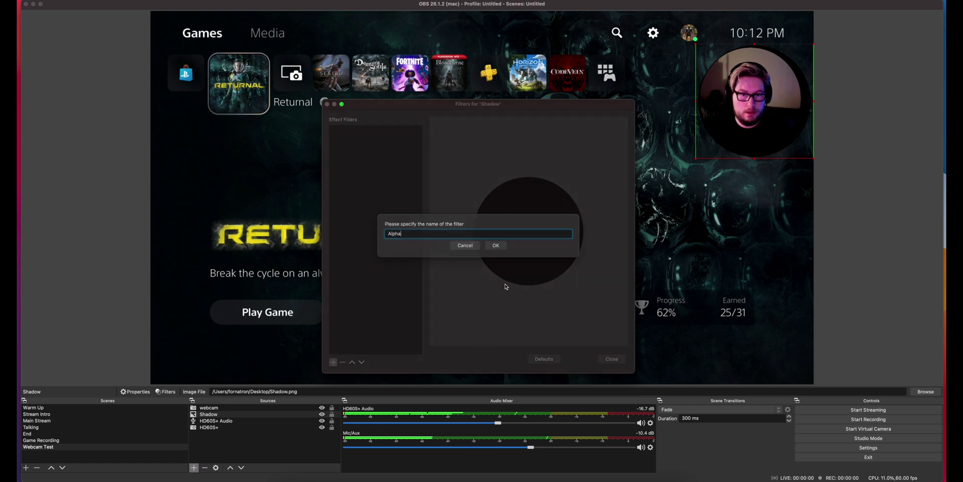
pyautogui.press('Return')
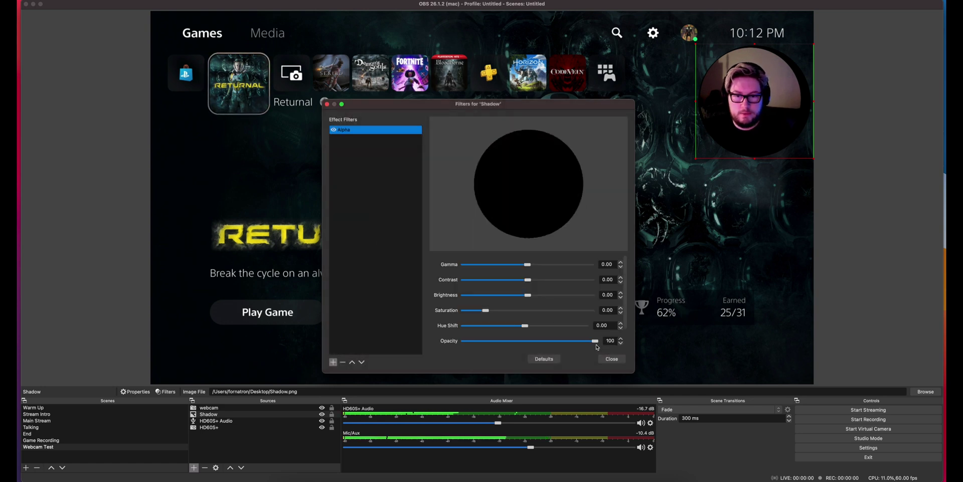
pyautogui.moveTo(596, 343); pyautogui.dragTo(552, 344)
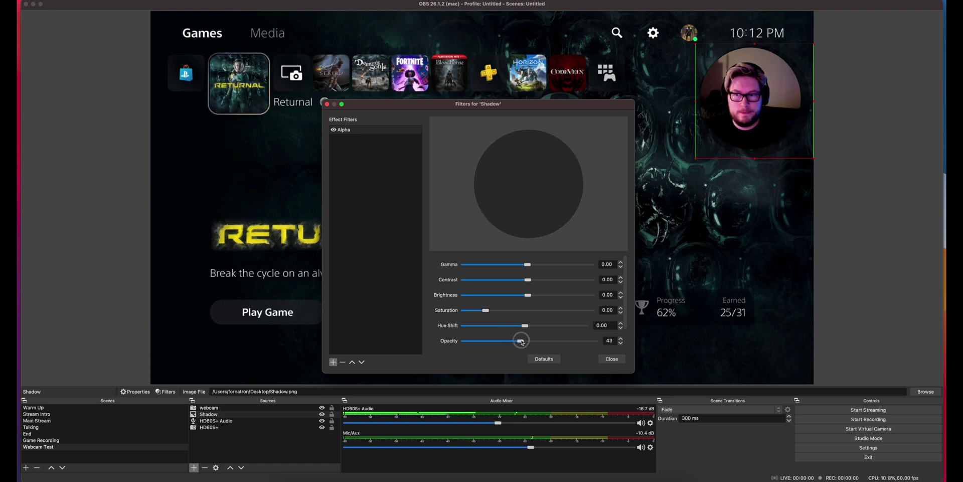
pyautogui.click(611, 359)
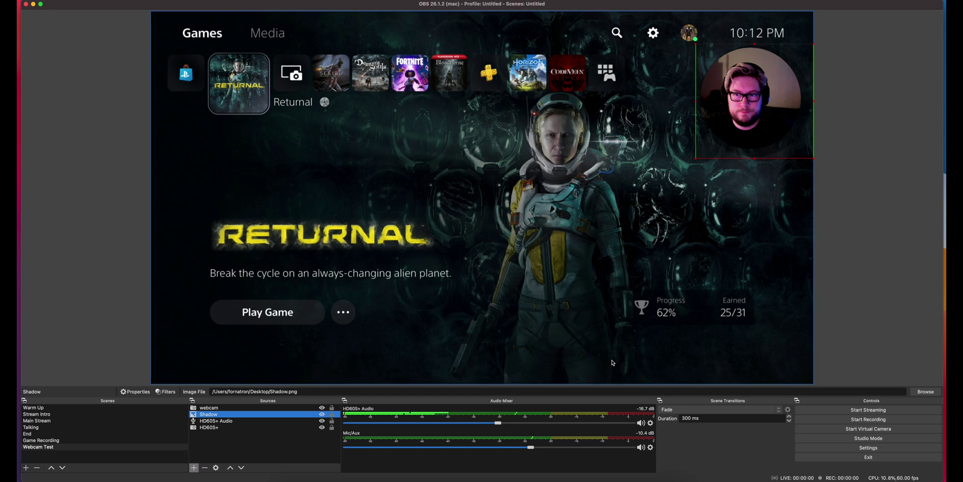
pyautogui.click(763, 152)
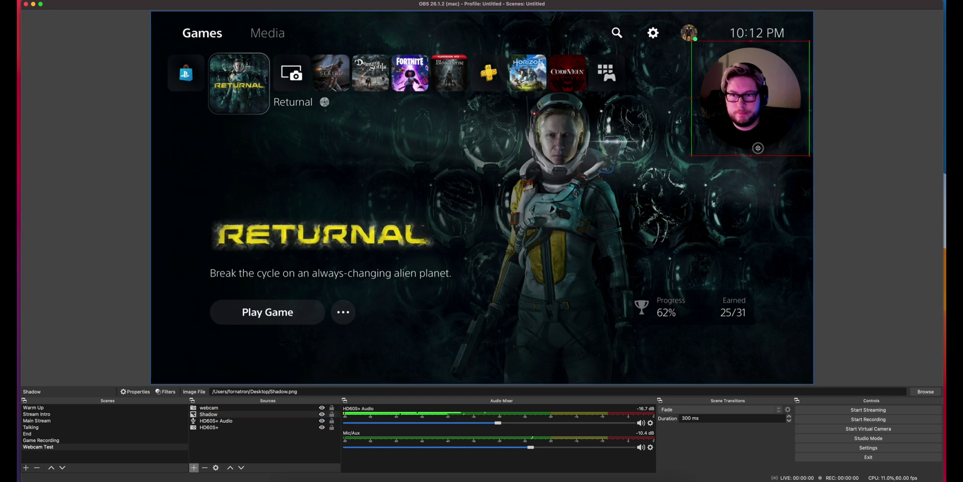
pyautogui.click(767, 241)
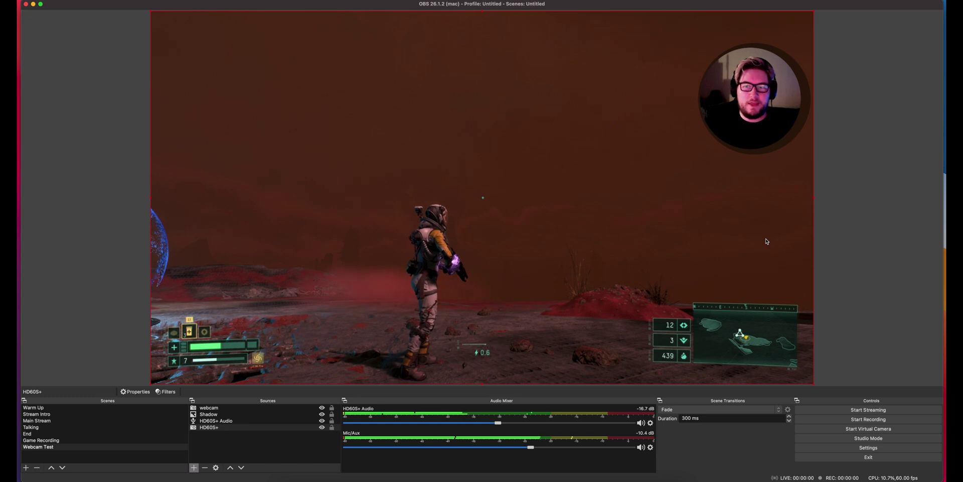
pyautogui.click(226, 415)
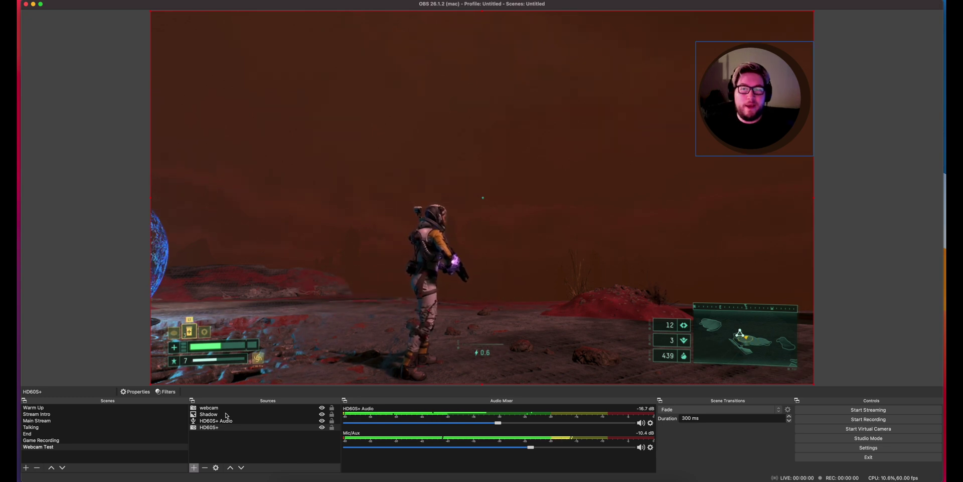